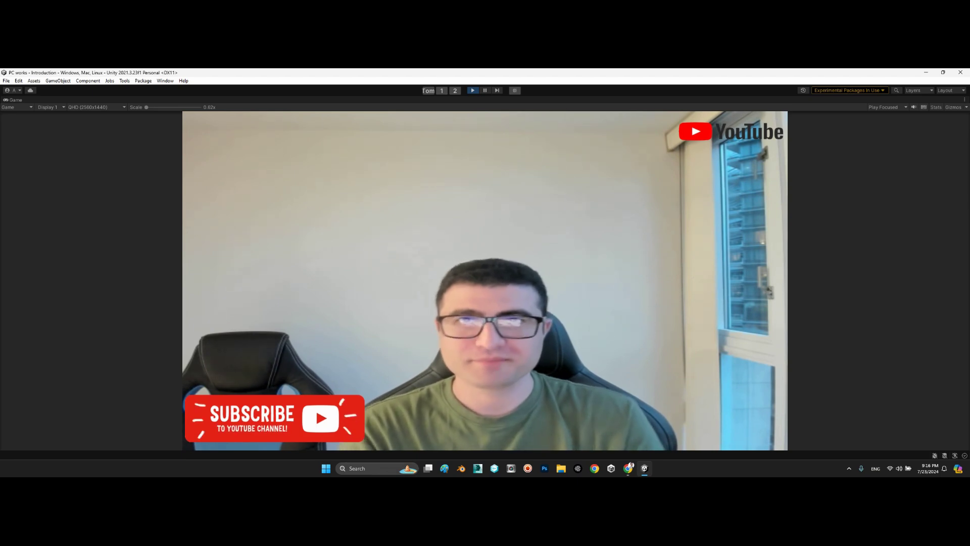
Exit Play mode and switch to the KinoFog GitHub repository page in Chrome.
left_click(472, 90)
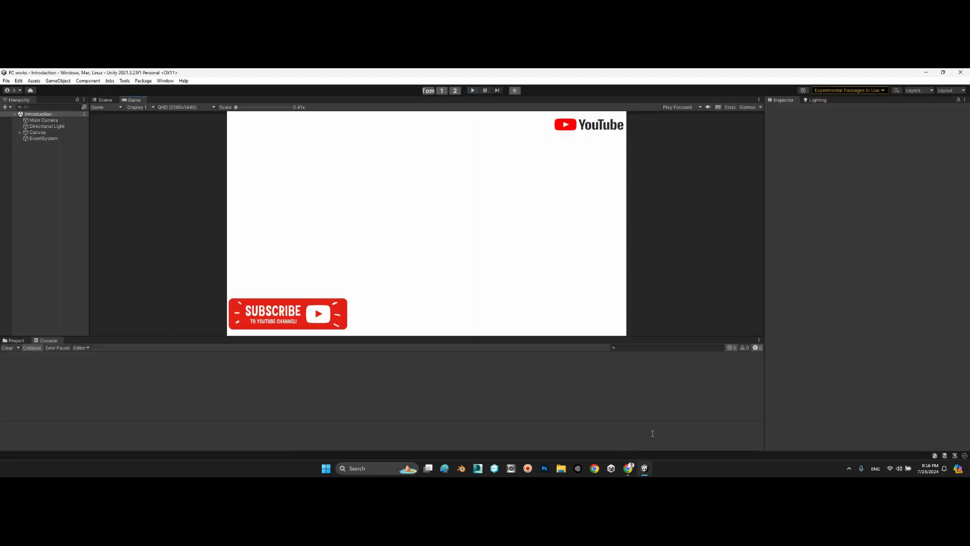
left_click(628, 468)
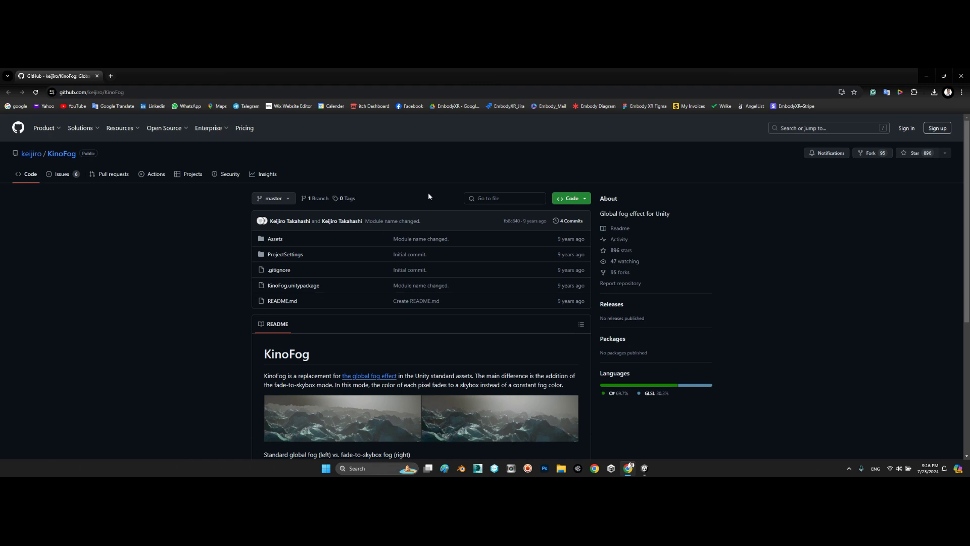
Check KinoFog's Code dropdown for the Download ZIP option, then go back to Unity.
left_click(69, 94)
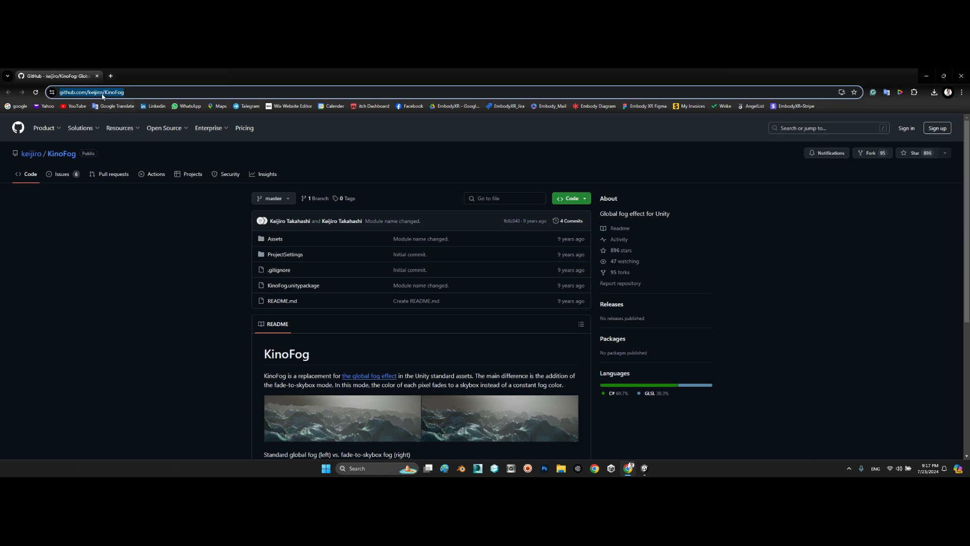
left_click(478, 167)
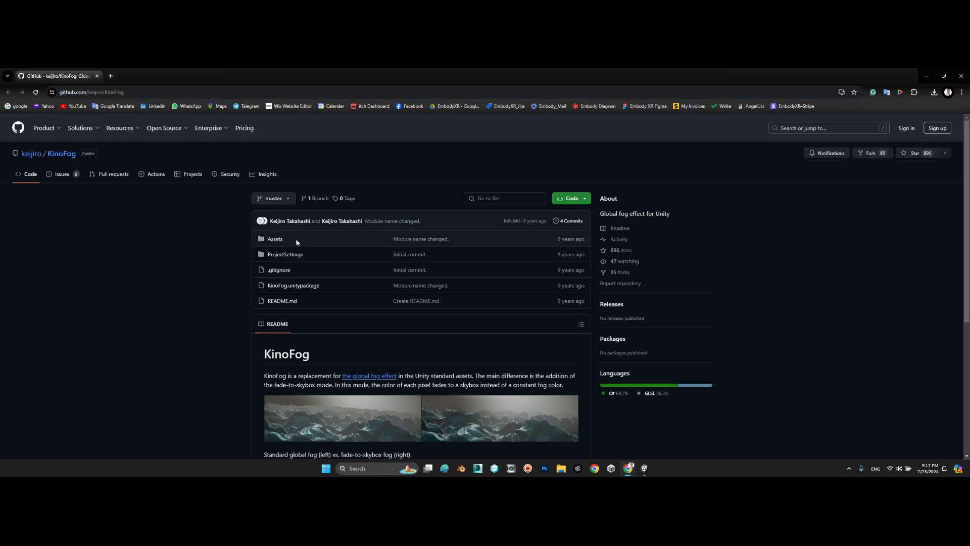
left_click(572, 198)
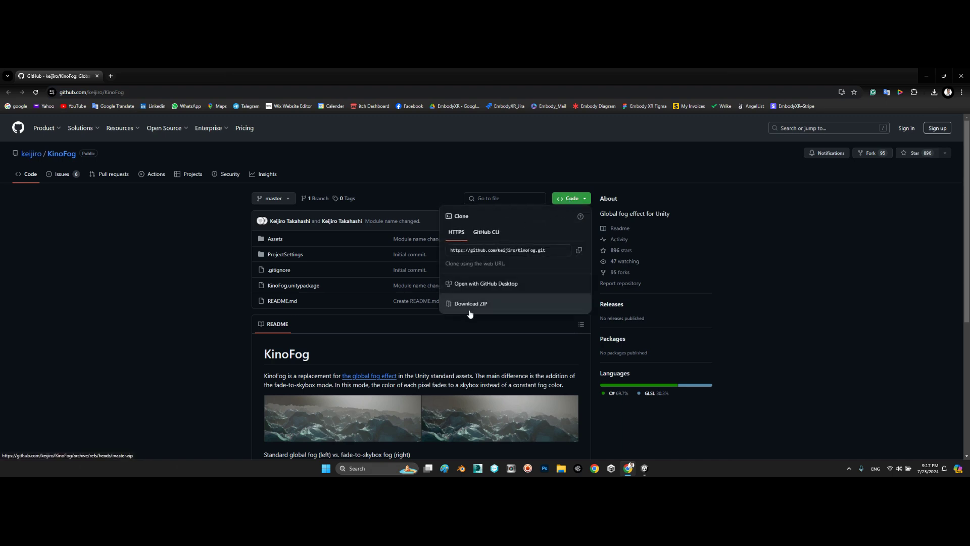
left_click(283, 246)
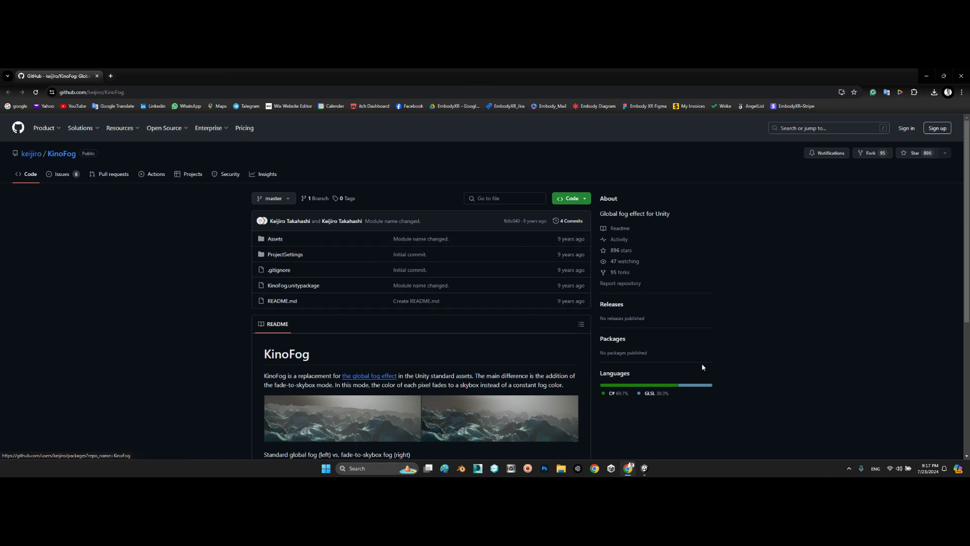
scroll(728, 365, "down", 1)
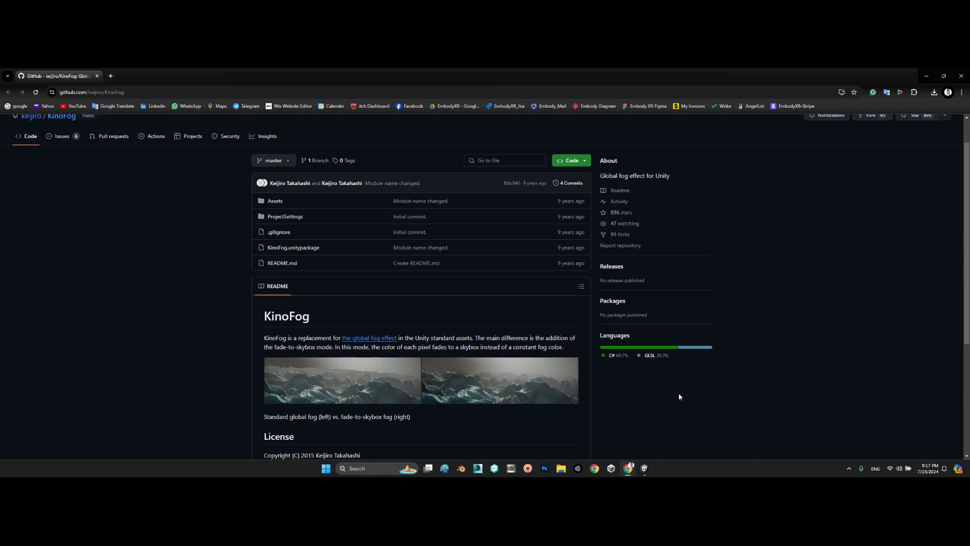
left_click(644, 468)
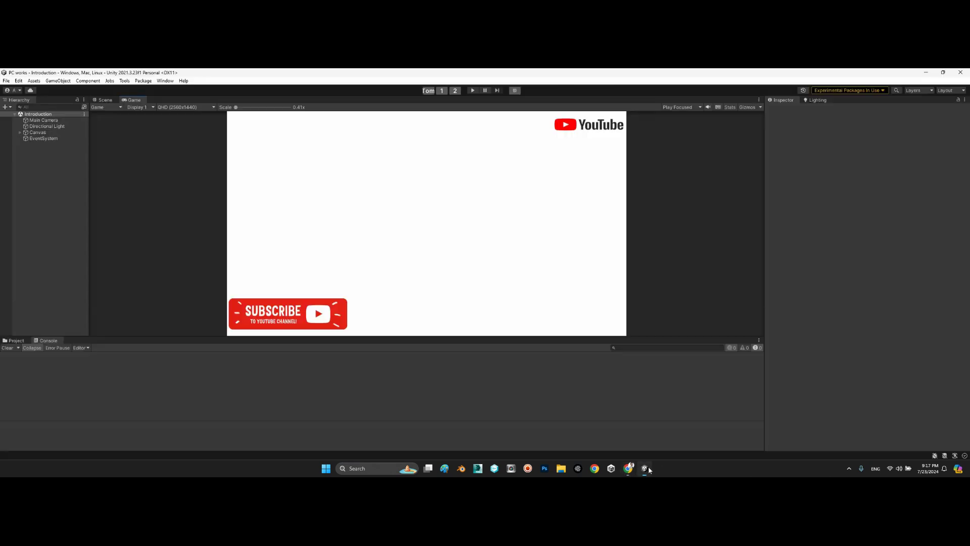
Open the Test scene from Assets/Test, briefly maximising and restoring the Game view.
left_click(15, 341)
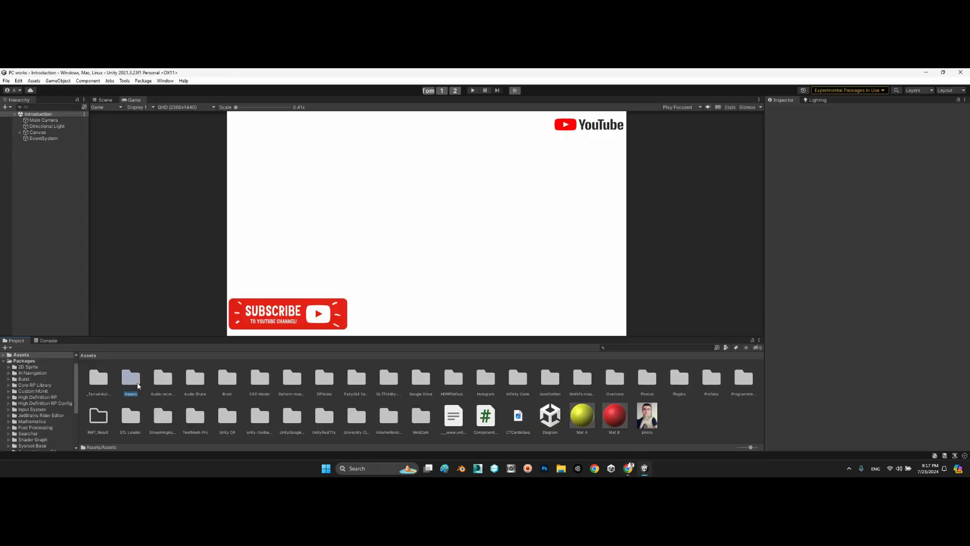
double_click(129, 379)
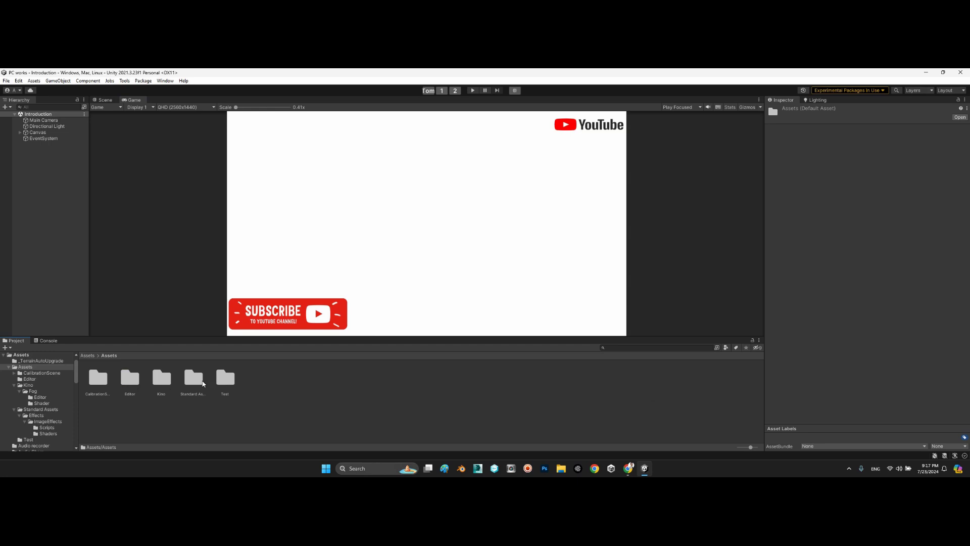
double_click(224, 382)
double_click(164, 378)
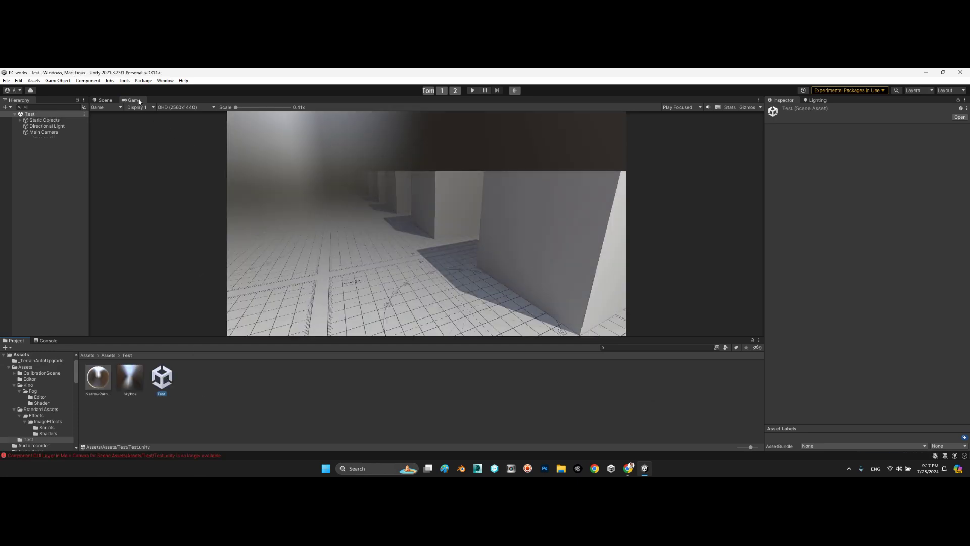
double_click(138, 100)
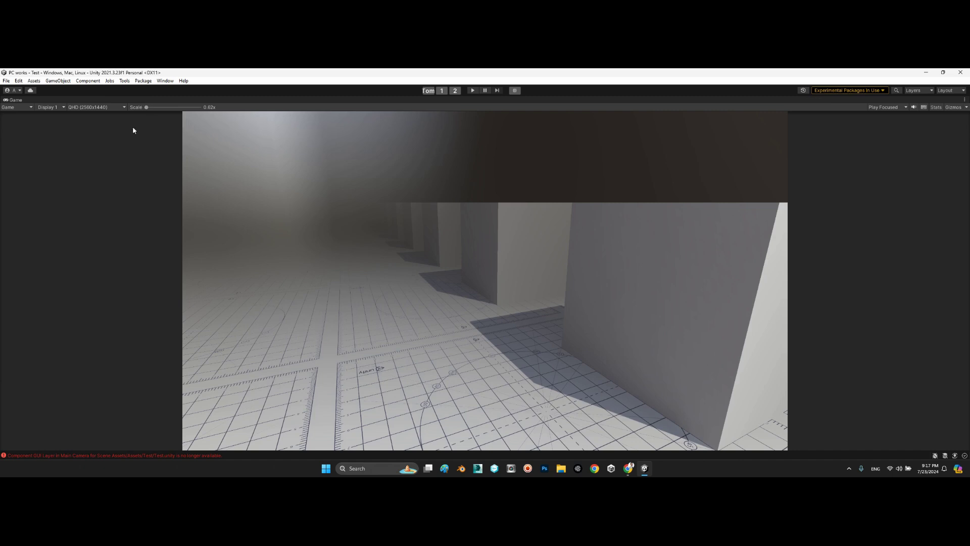
double_click(27, 99)
Rotate Main Camera to X 2.2, Y 26.2 and push the KinoFog Start Distance further out.
left_click(43, 133)
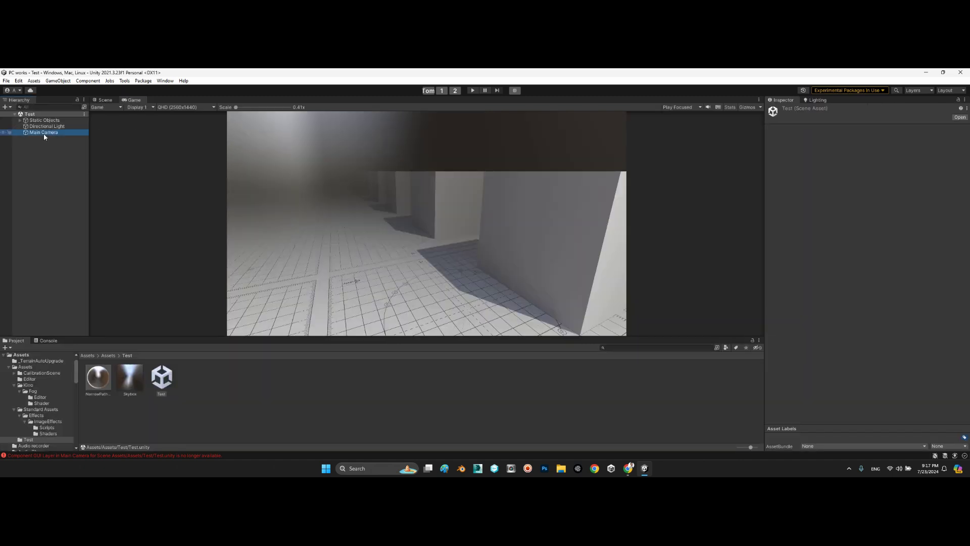
left_click(803, 166)
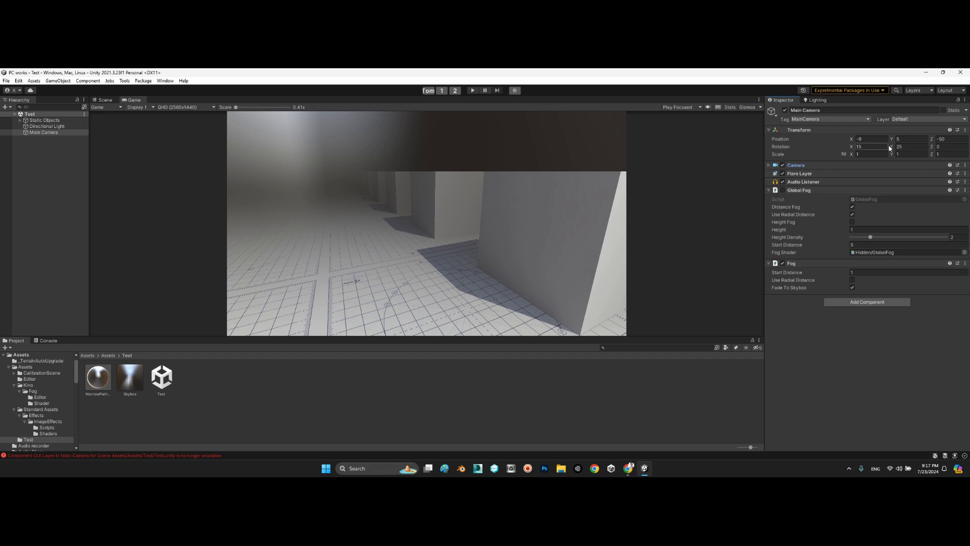
left_click_drag(892, 147, 221, 161)
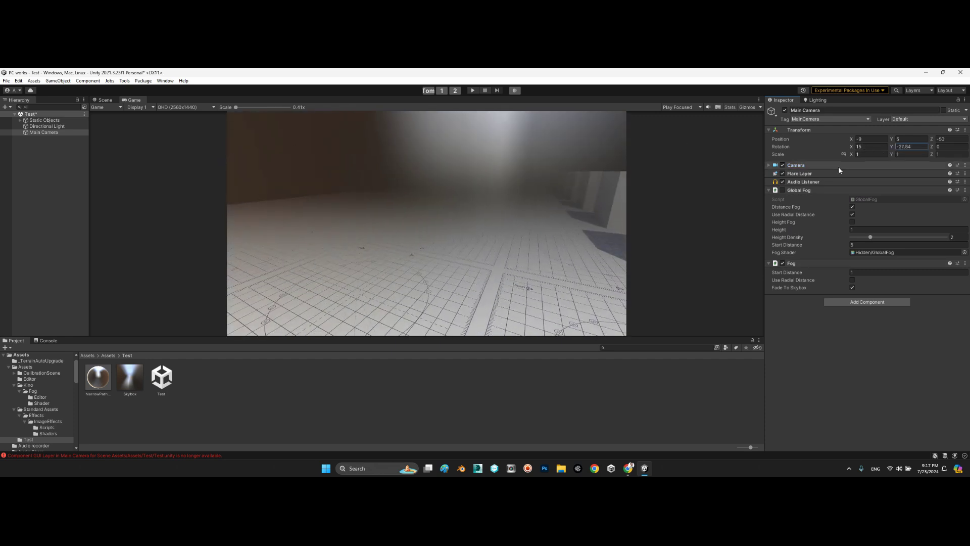
left_click_drag(852, 146, 818, 162)
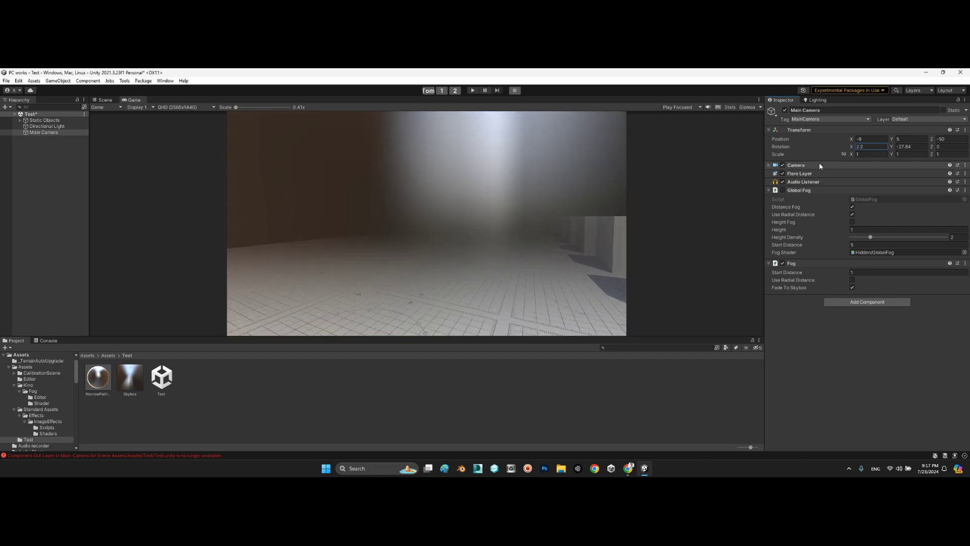
left_click_drag(892, 146, 664, 233)
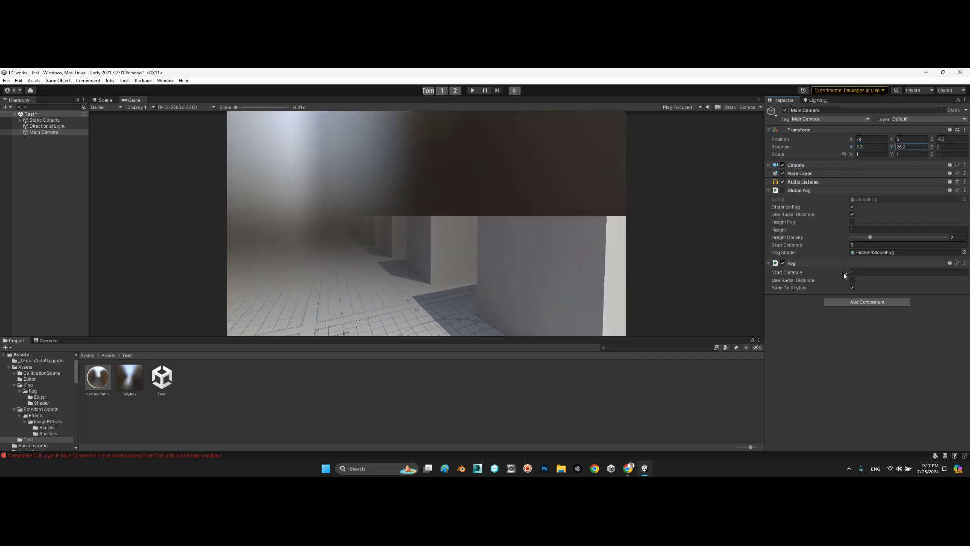
left_click_drag(844, 272, 818, 284)
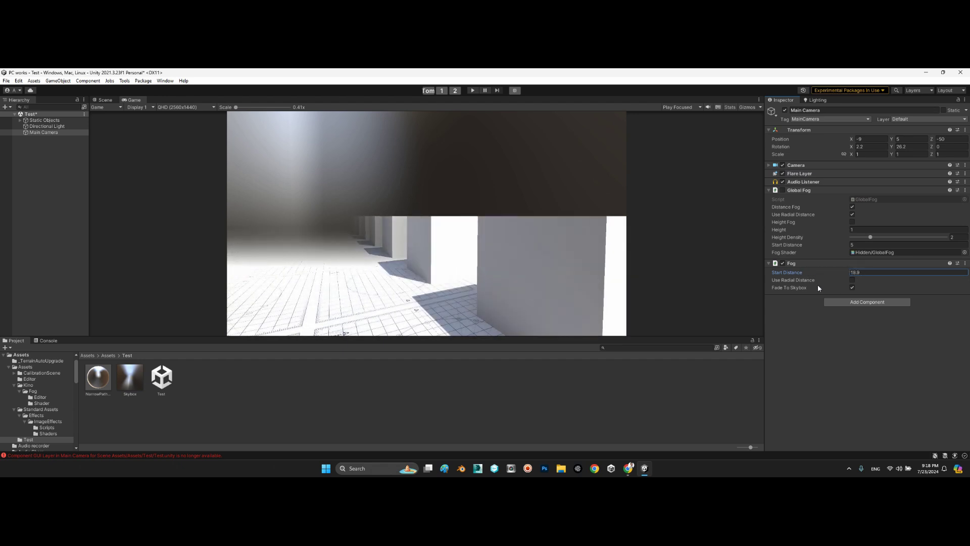
Switch off KinoFog, enable Global Fog, and turn the camera toward the open floor.
left_click(783, 263)
left_click(783, 190)
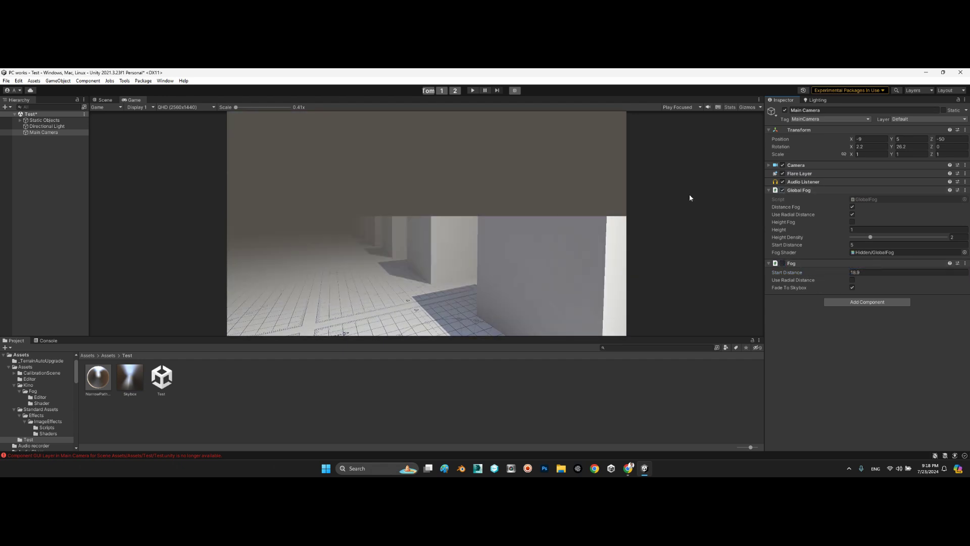
left_click(852, 214)
left_click_drag(893, 146, 558, 154)
left_click_drag(852, 147, 152, 165)
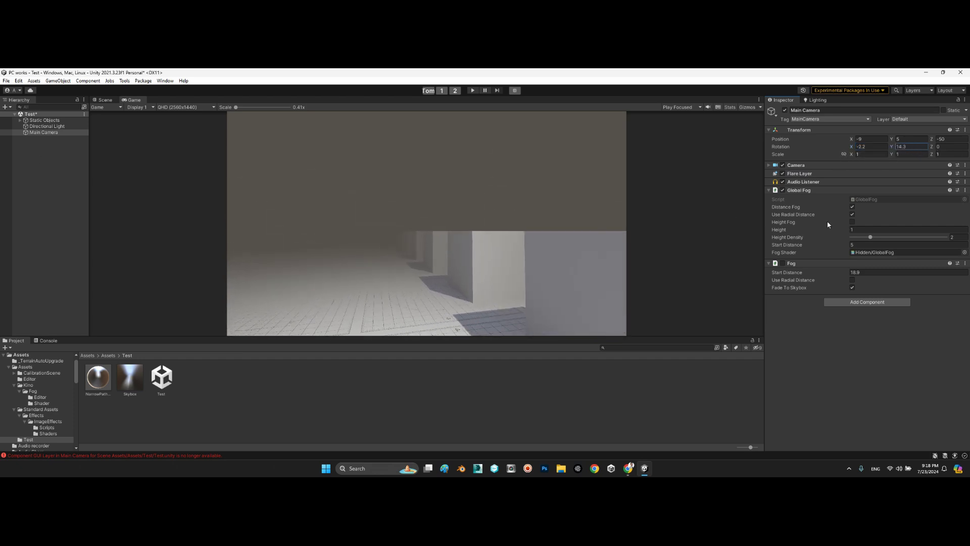
Turn on height fog with height 3.94, density 6.14 and start distance 66.78.
left_click_drag(871, 239, 910, 237)
left_click(853, 222)
left_click_drag(848, 231, 858, 229)
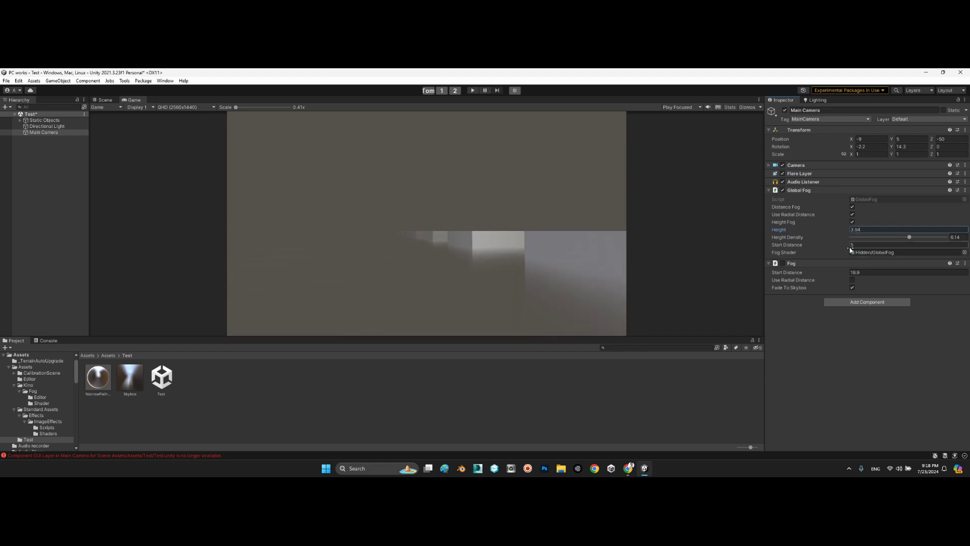
left_click(847, 247)
left_click_drag(839, 248, 704, 219)
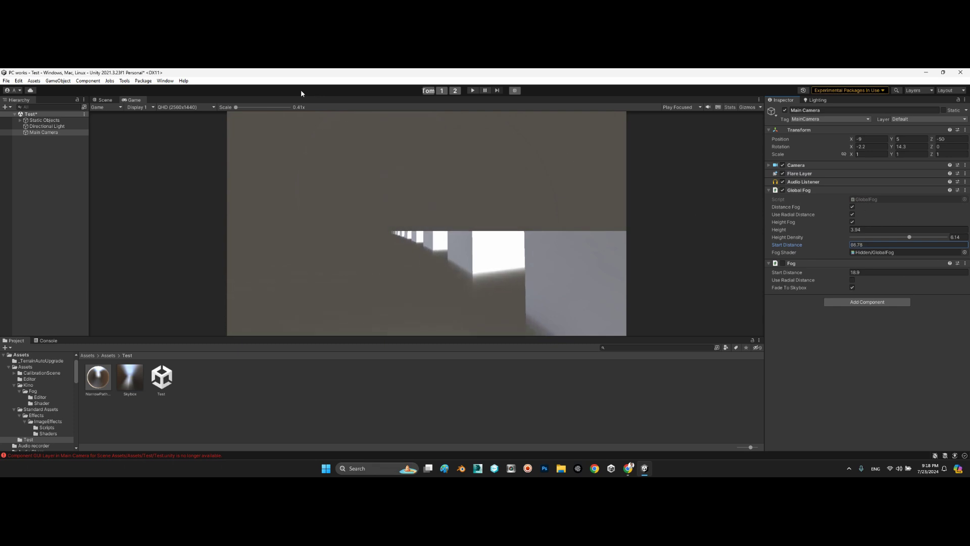
Clear the console error and locate the GlobalFog shader from the Fog Shader field.
left_click(48, 340)
left_click(12, 348)
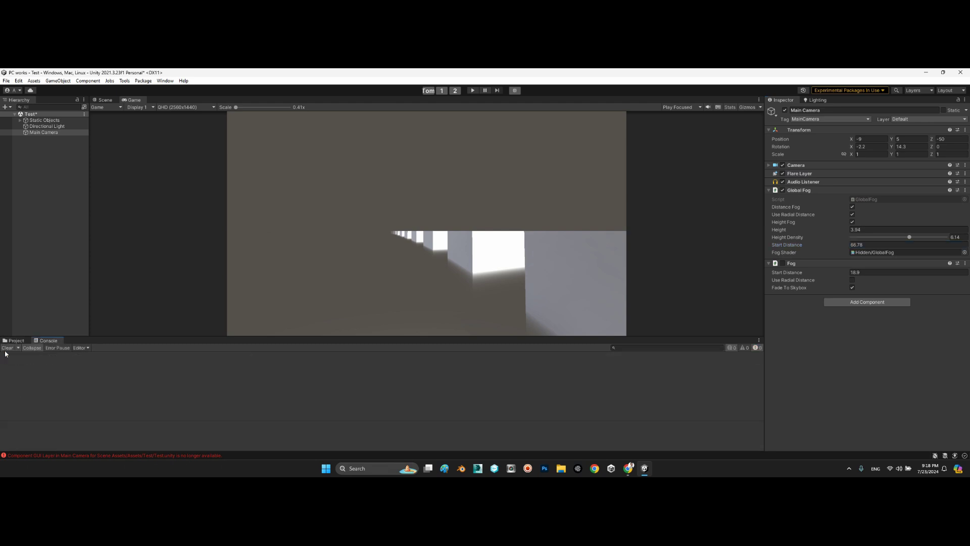
left_click(16, 340)
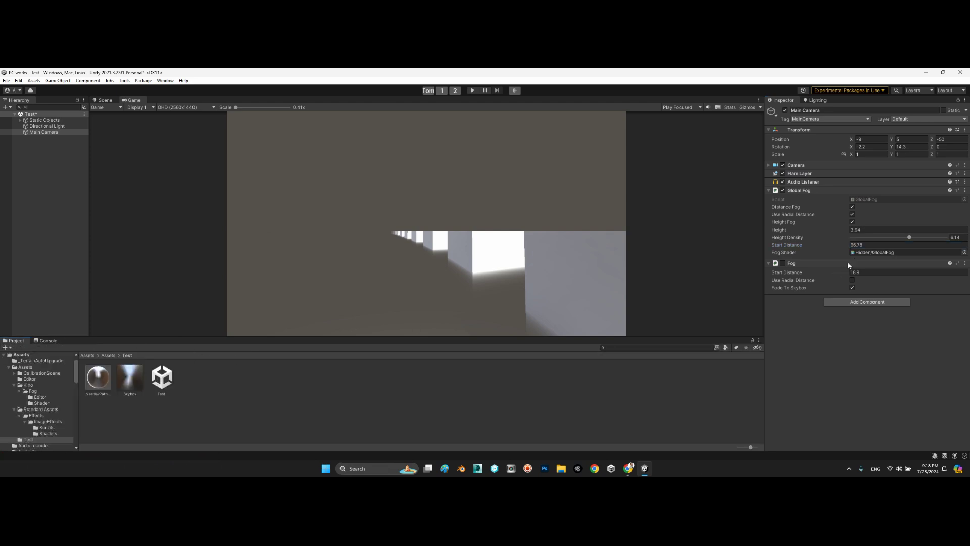
left_click(874, 252)
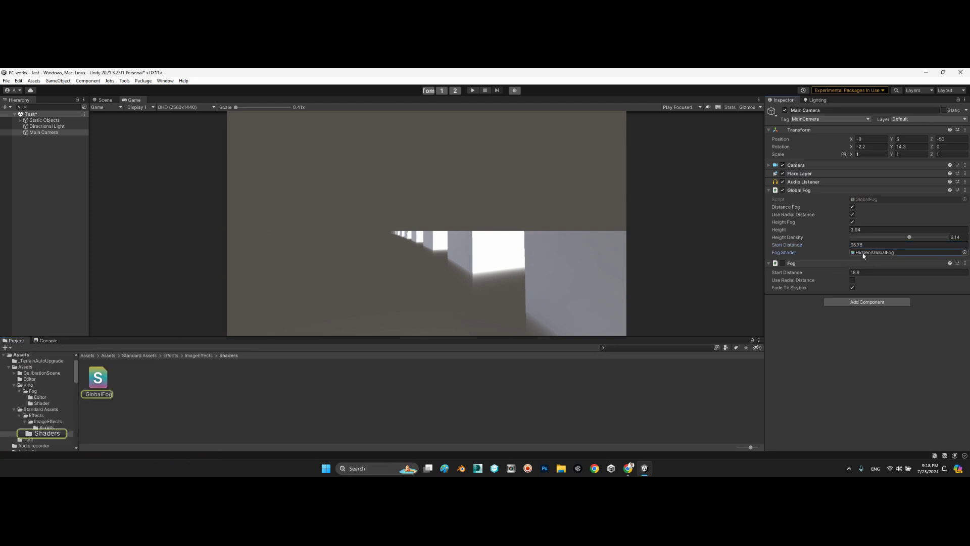
left_click(98, 384)
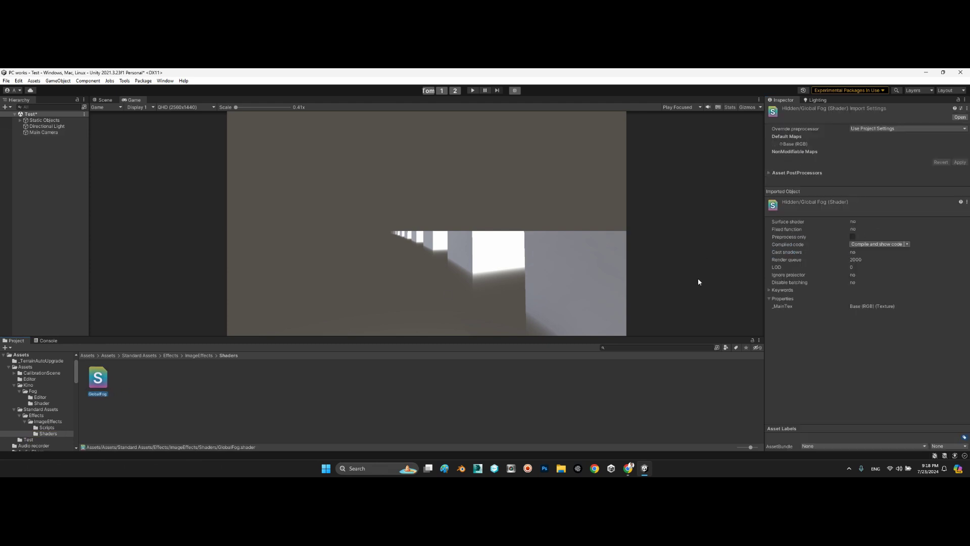
Browse up to Assets and into the CalibrationScene/SceneTextures folder.
left_click(188, 356)
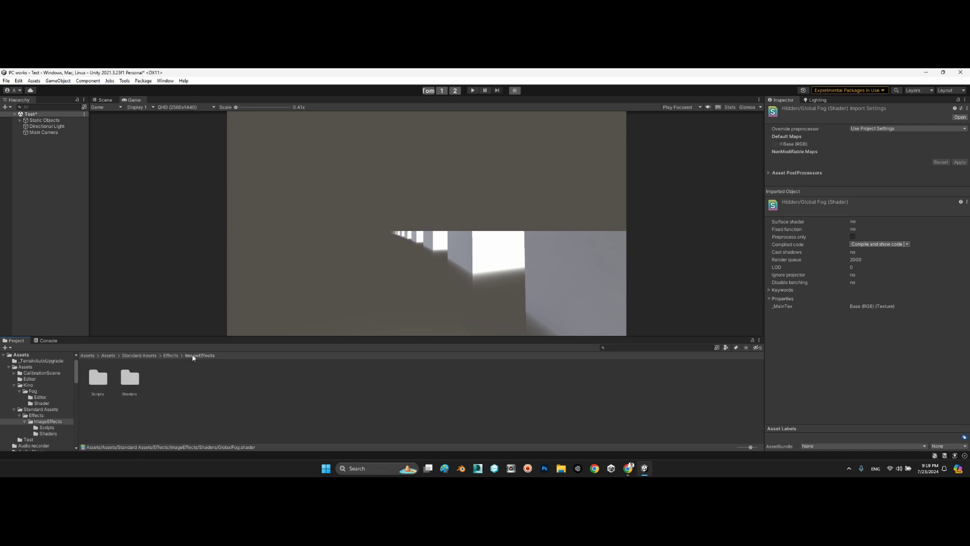
left_click(170, 356)
left_click(139, 356)
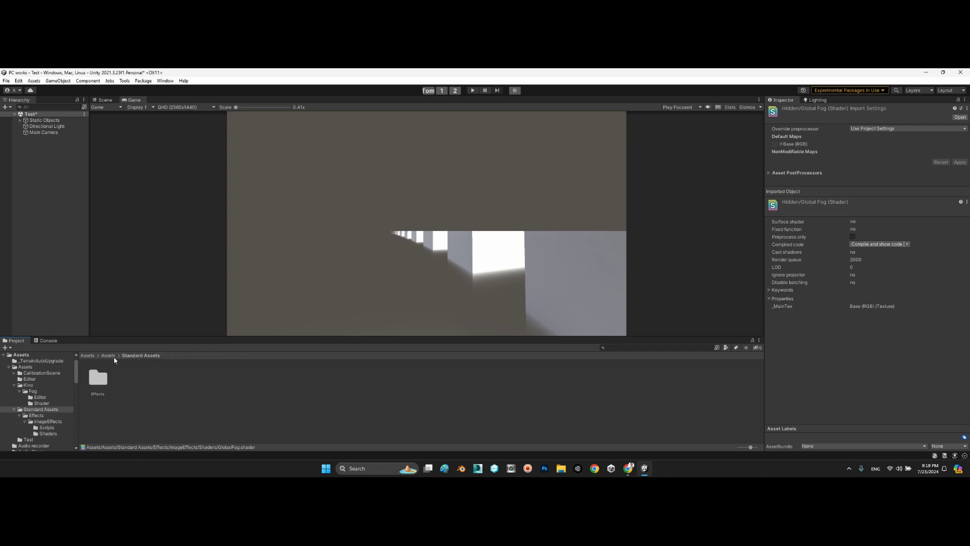
left_click(109, 355)
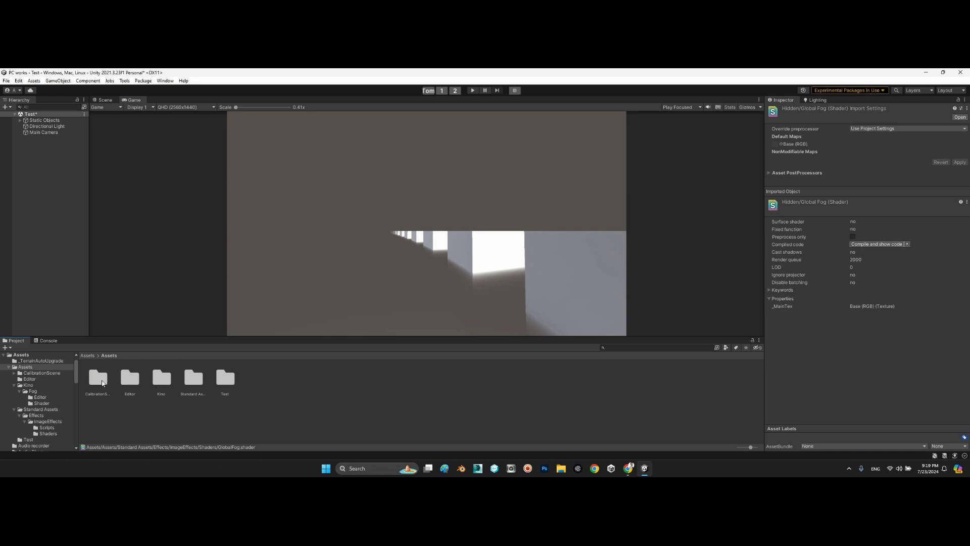
double_click(102, 383)
double_click(102, 383)
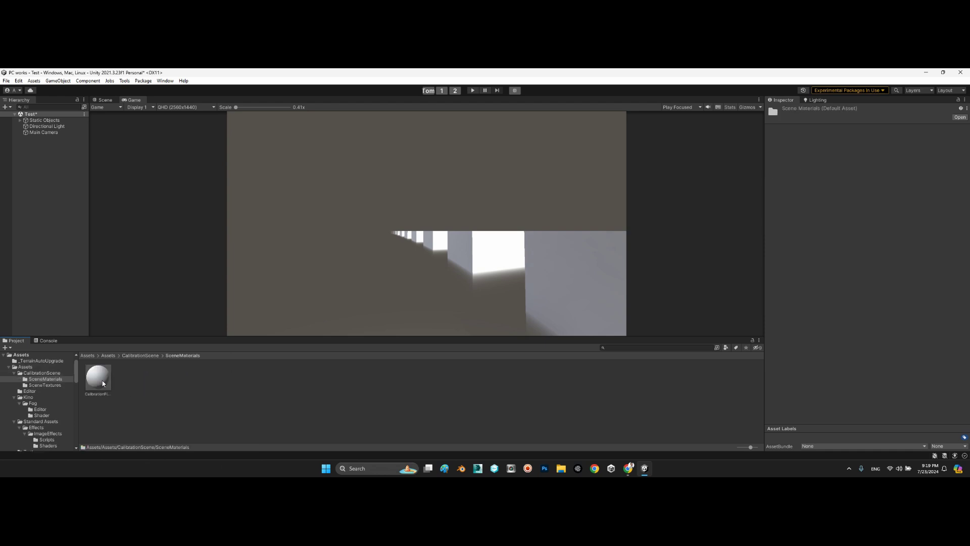
left_click(139, 356)
left_click(129, 377)
double_click(130, 377)
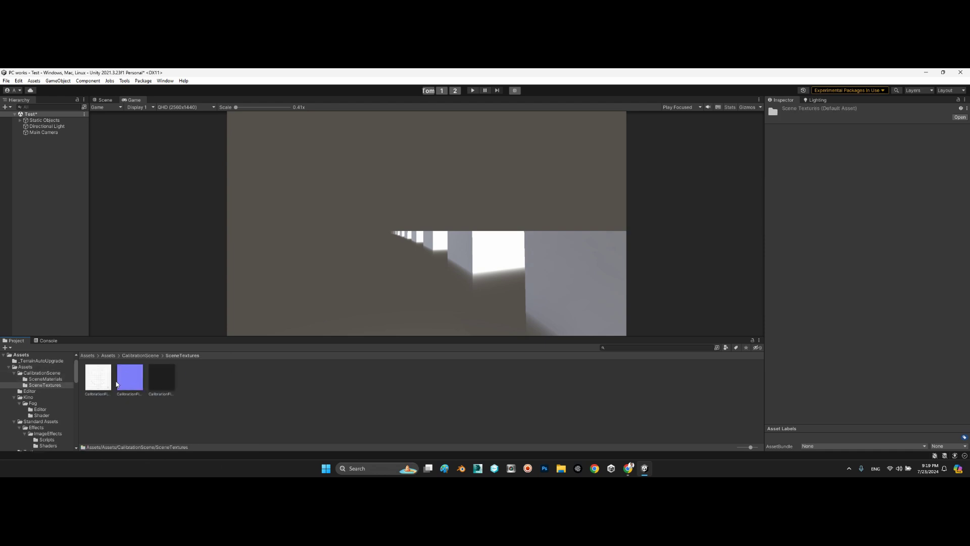
Return the Project browser to Assets and reselect Main Camera to show its fog components.
left_click(134, 355)
left_click(108, 356)
left_click(60, 133)
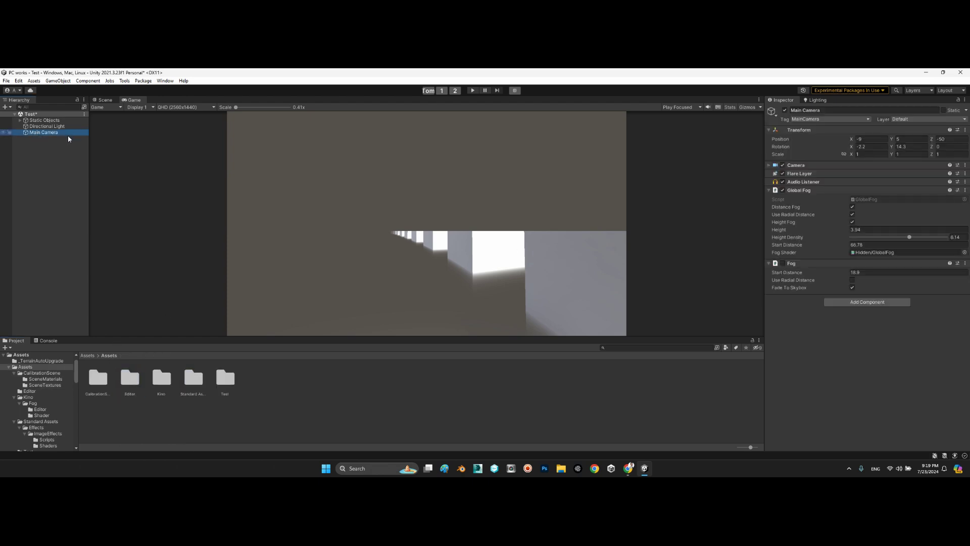